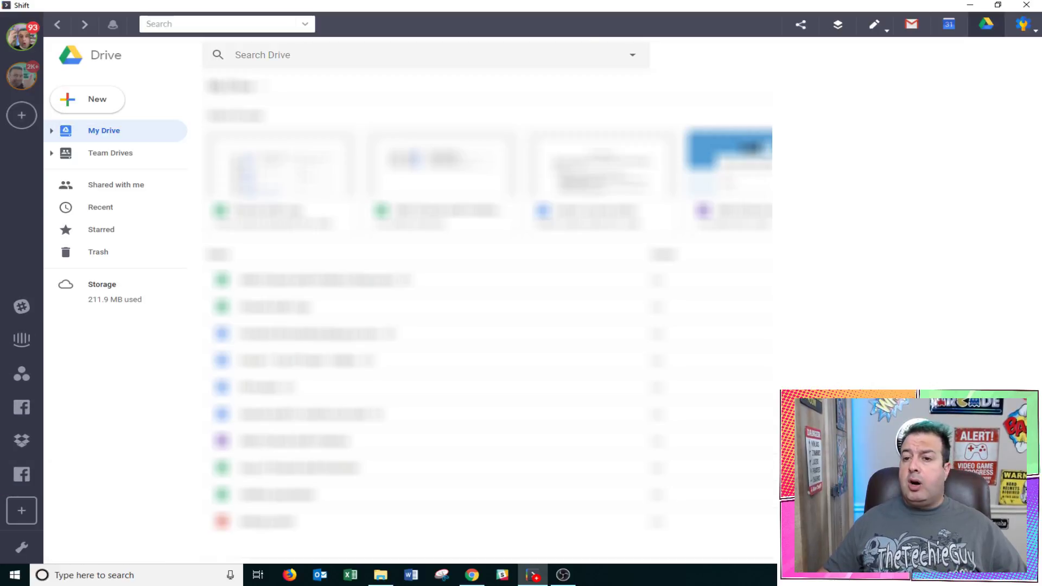
Cycle the first account through Gmail, Calendar and Drive, then open the second account's calendar
click(911, 34)
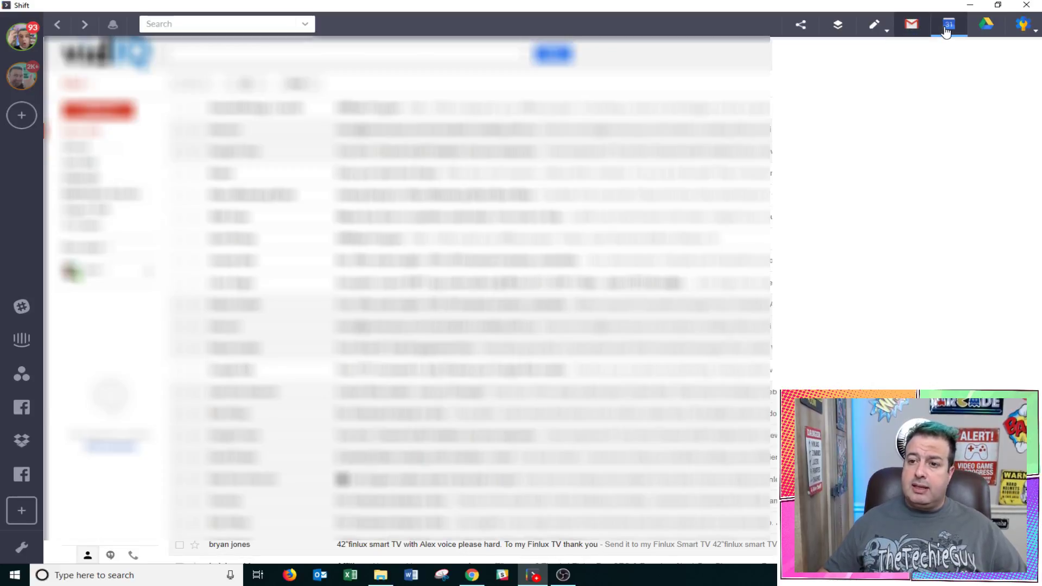
click(948, 27)
click(980, 31)
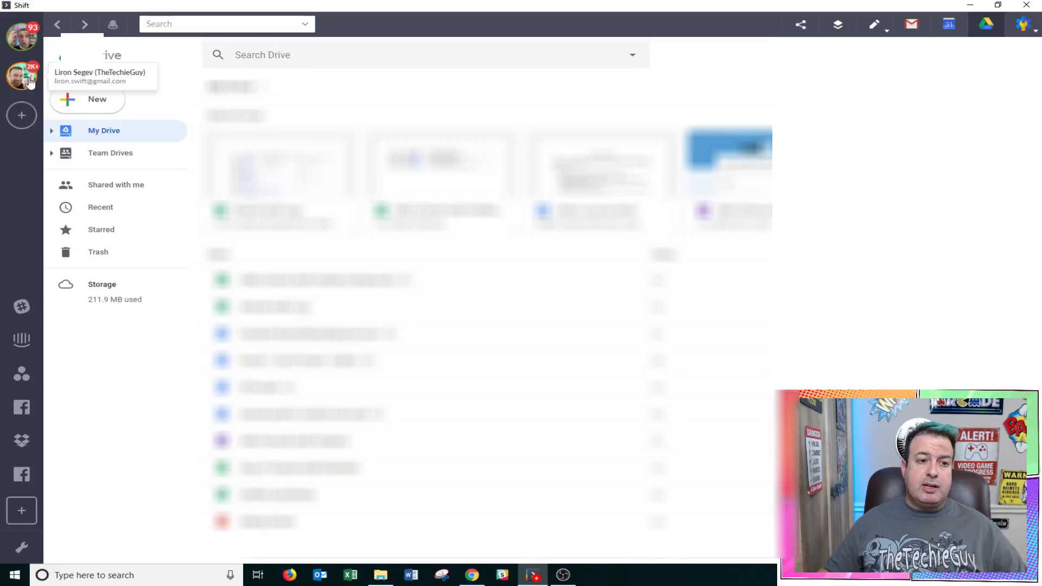
click(30, 82)
click(949, 24)
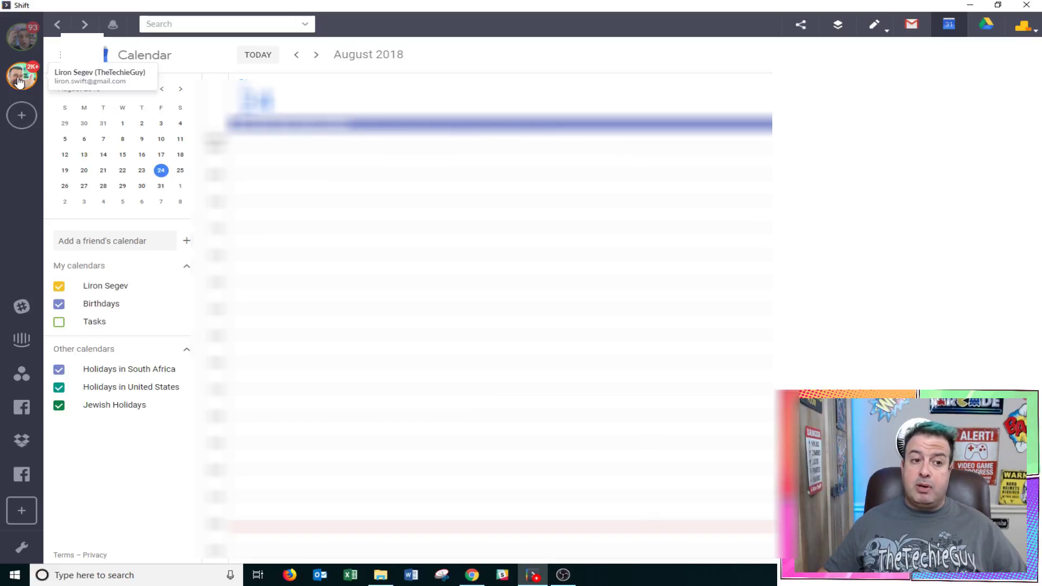
Compare both accounts' August 2018 calendars, then return to the Gmail inbox
click(18, 51)
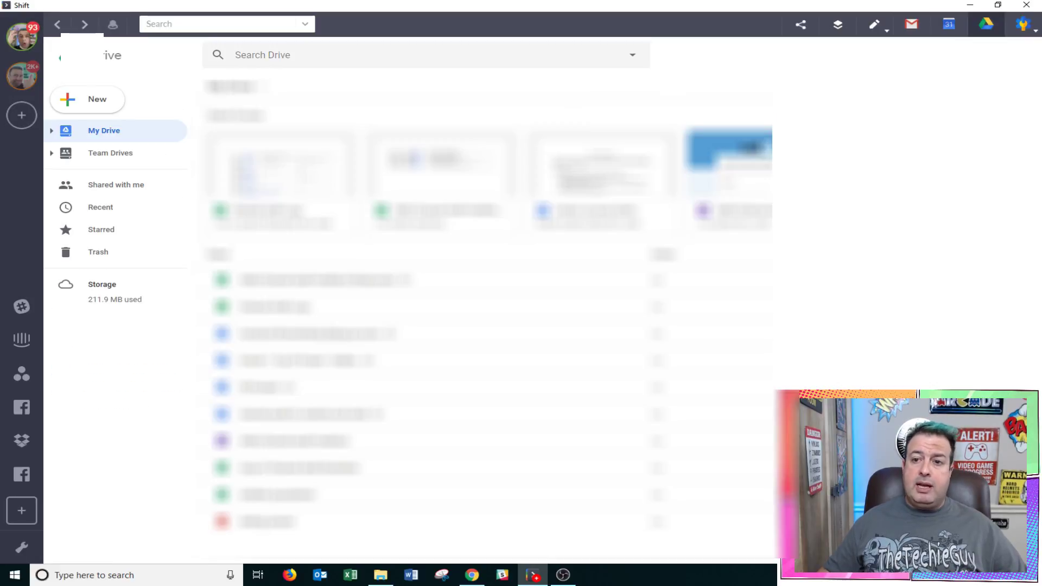
click(952, 30)
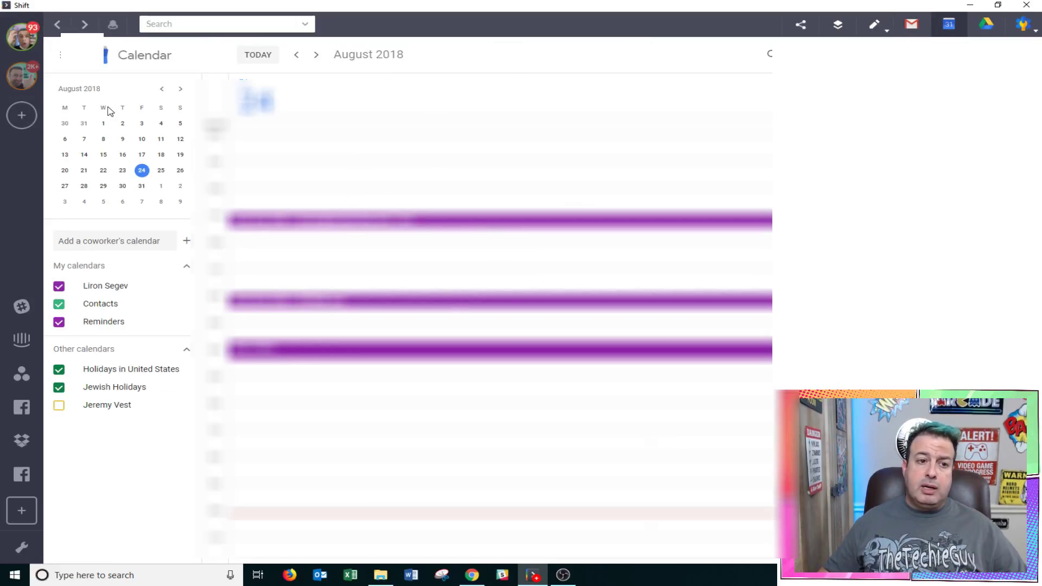
click(30, 78)
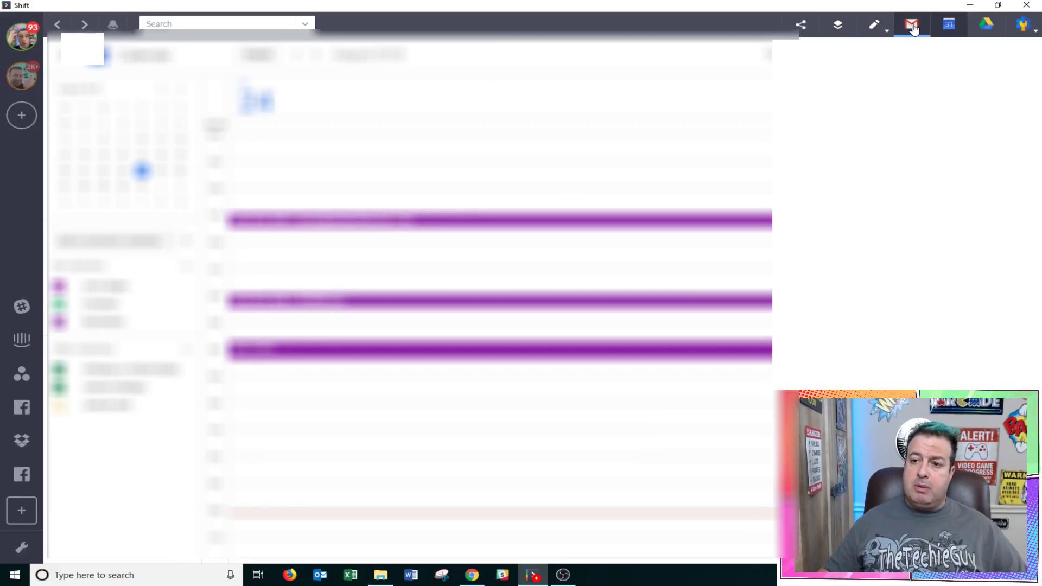
click(913, 26)
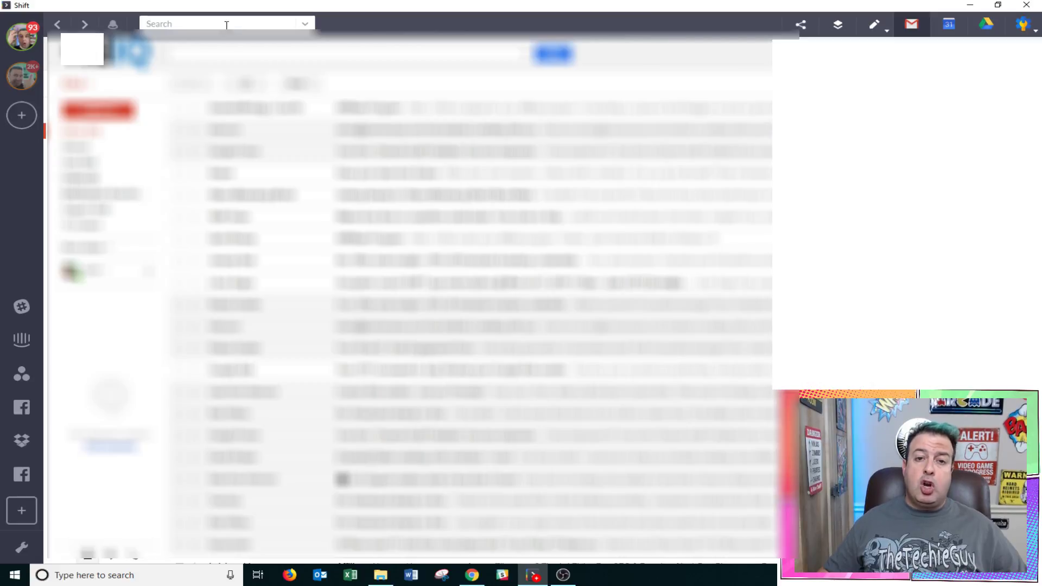
Search for 'test', view the advanced search filters, then dismiss the filter panel
text(test)
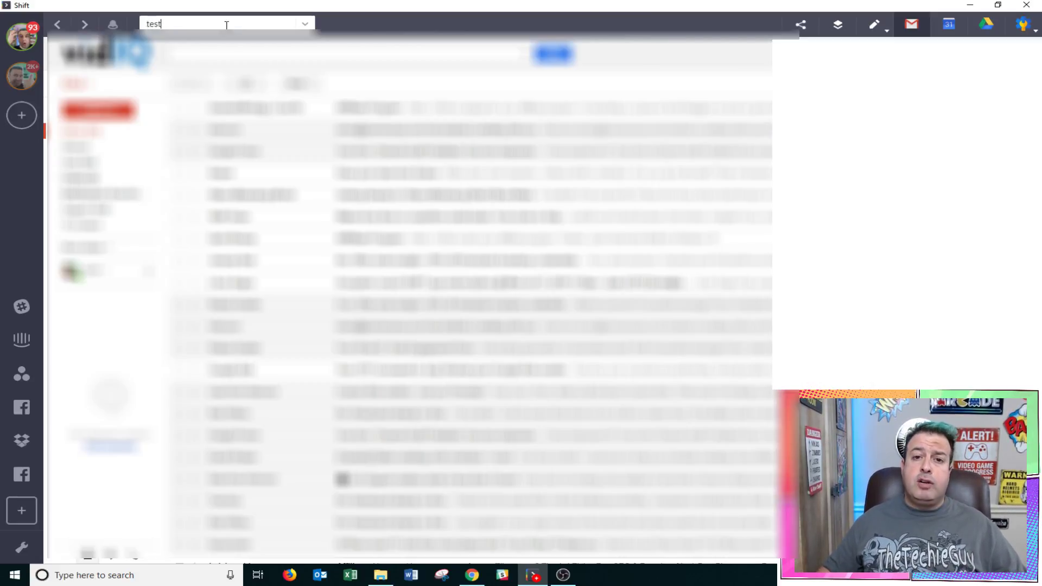
click(305, 24)
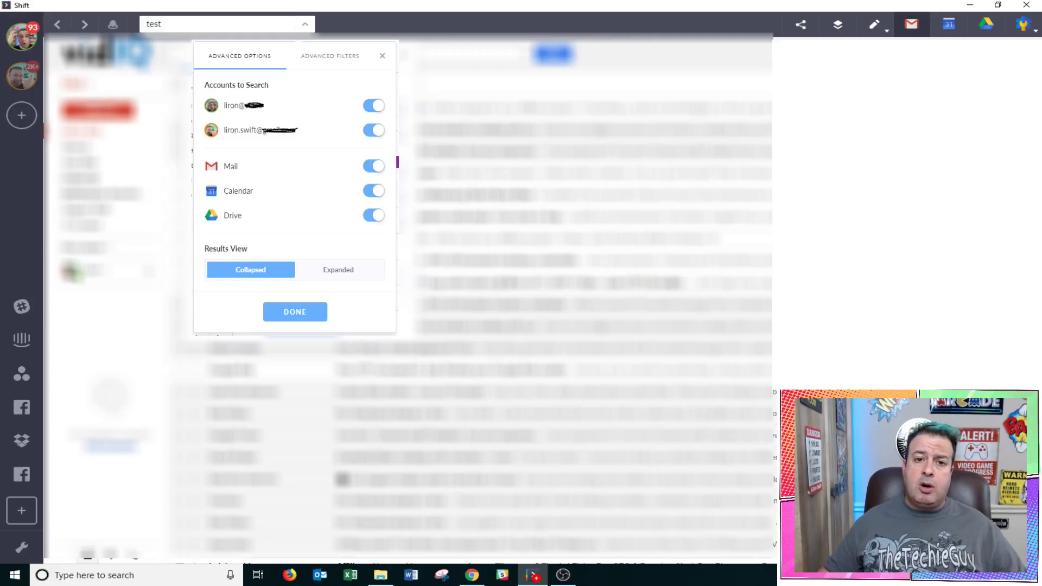
click(330, 56)
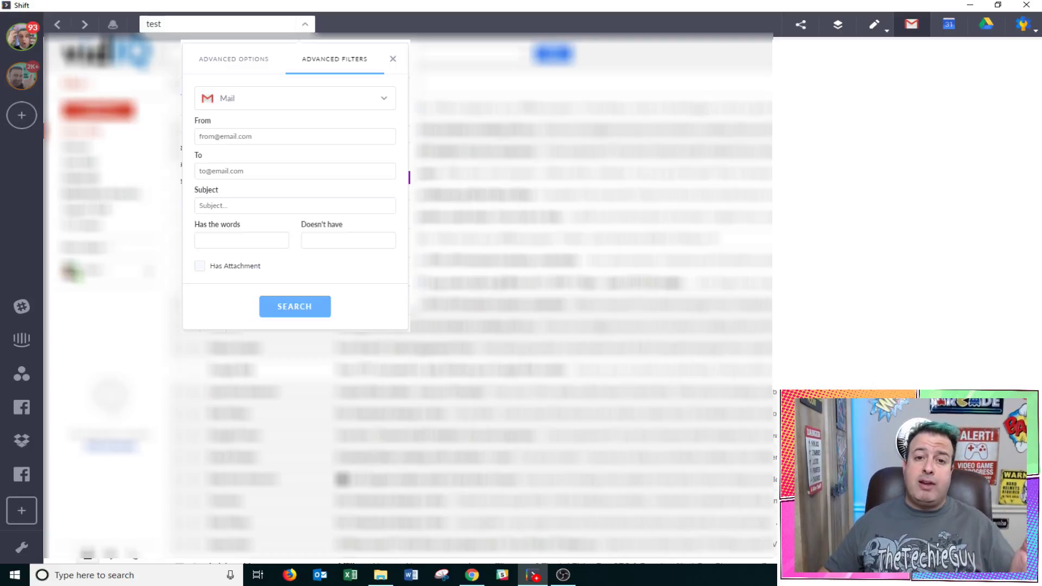
key(Escape)
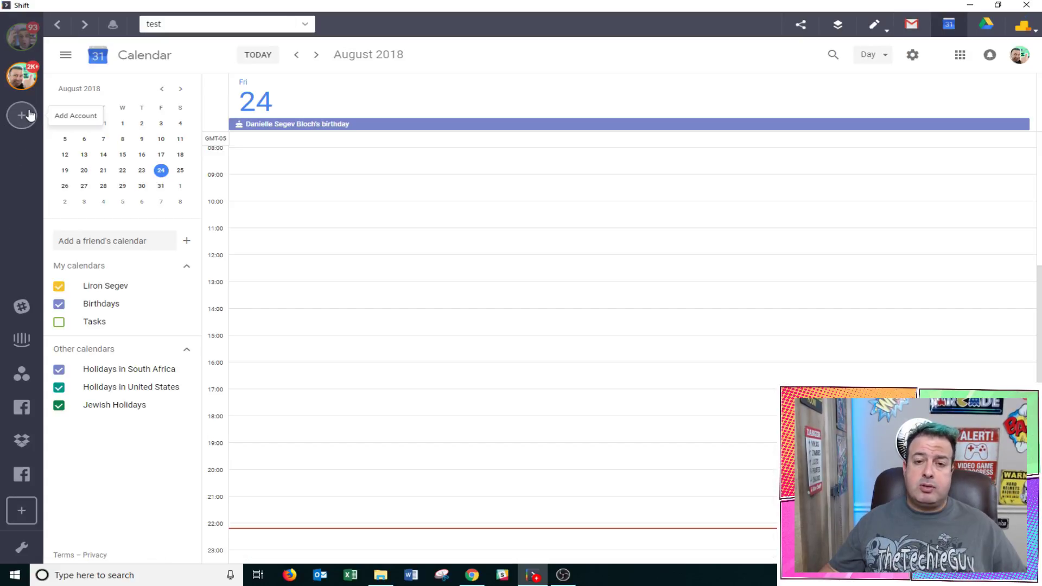
Add the Outlook (Hotmail) address as a third account, keeping blue as its colour
click(30, 112)
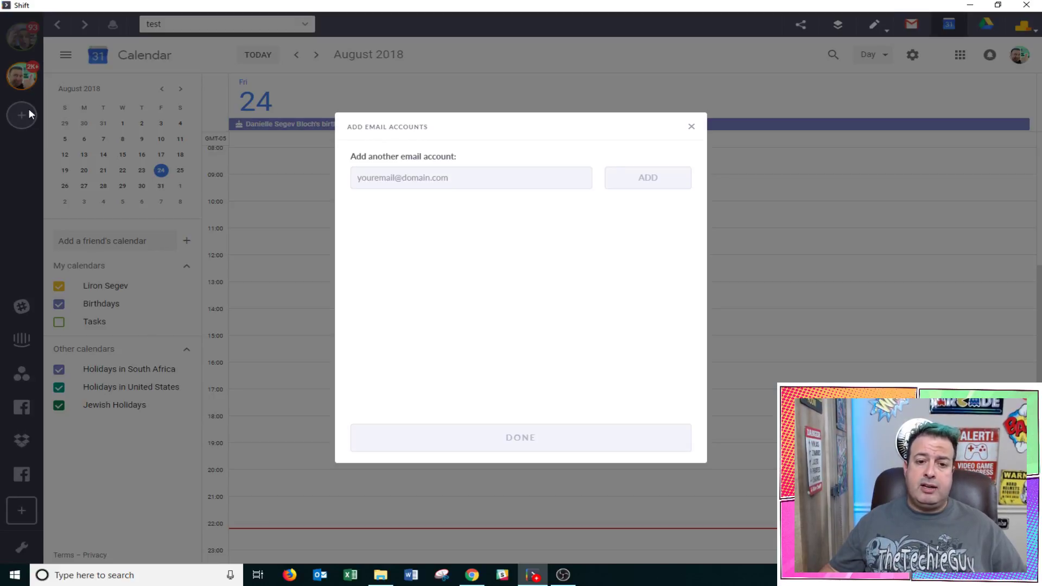
click(516, 186)
click(670, 173)
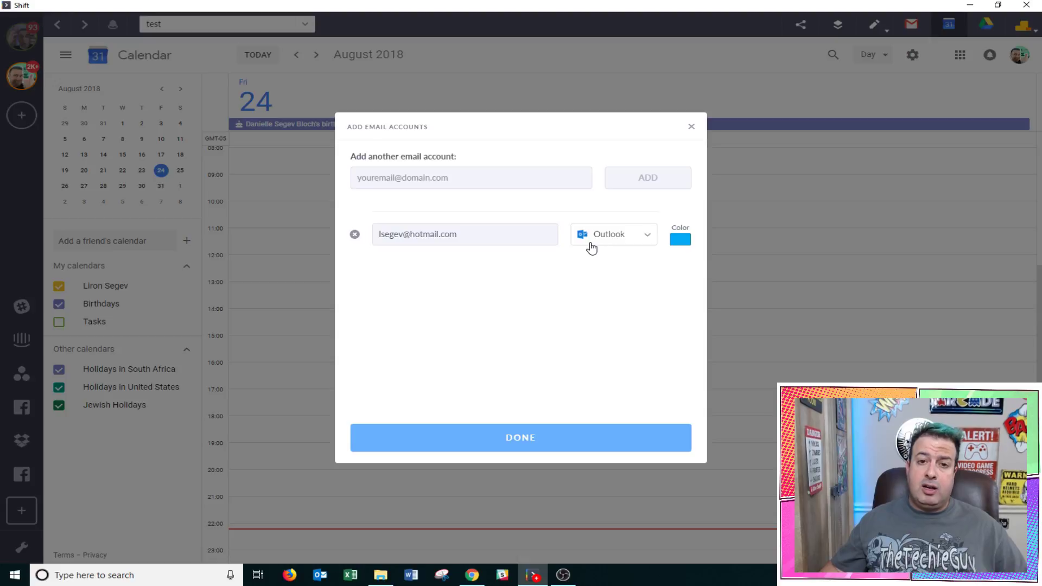
click(679, 244)
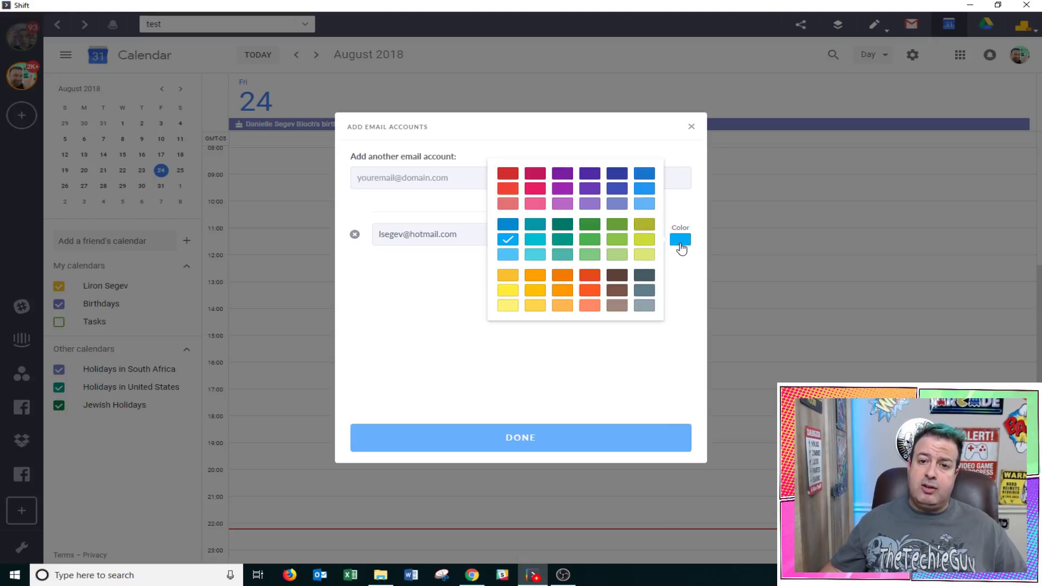
click(508, 241)
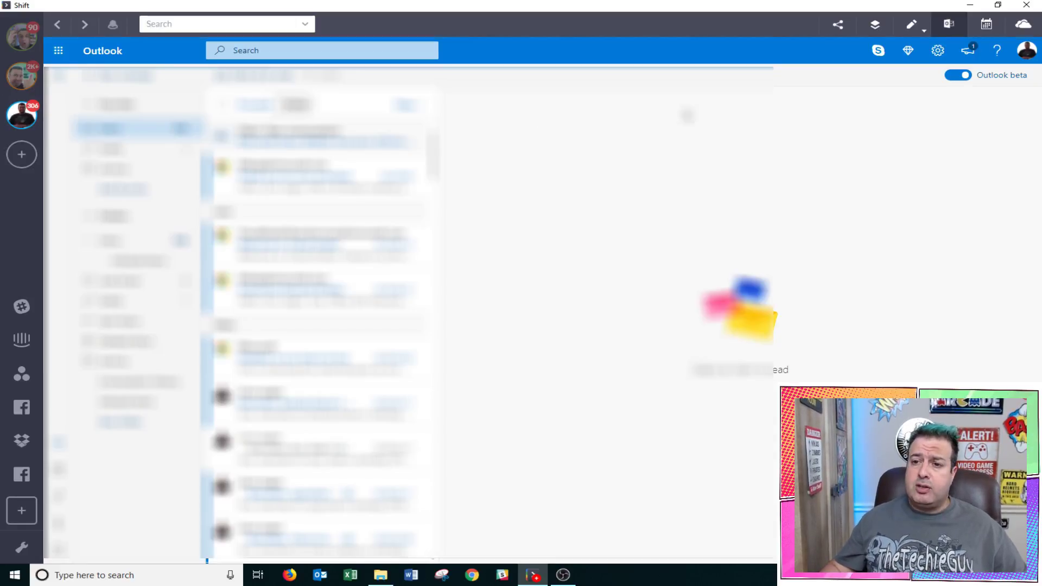
View the Outlook account's calendar and OneDrive files, then open Facebook Business Manager
click(983, 27)
click(1025, 28)
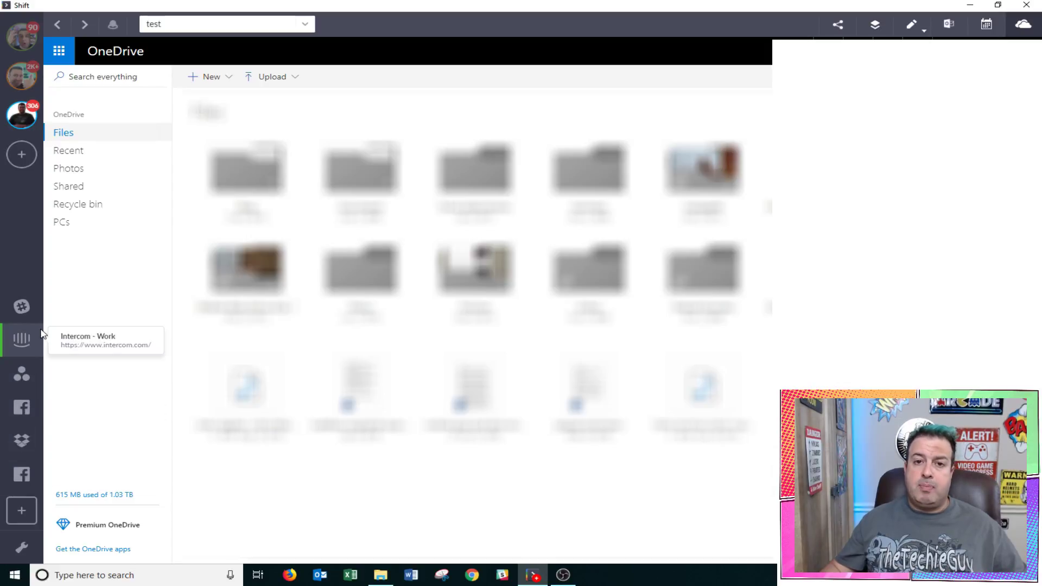
click(38, 412)
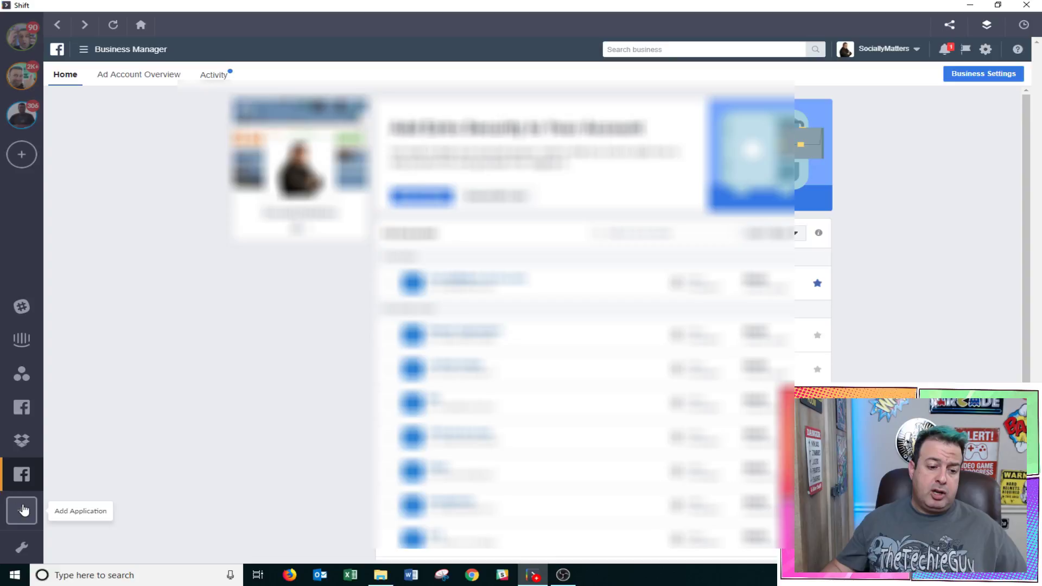
Add Telegram from the app catalogue, named telegram with an orange colour
click(23, 510)
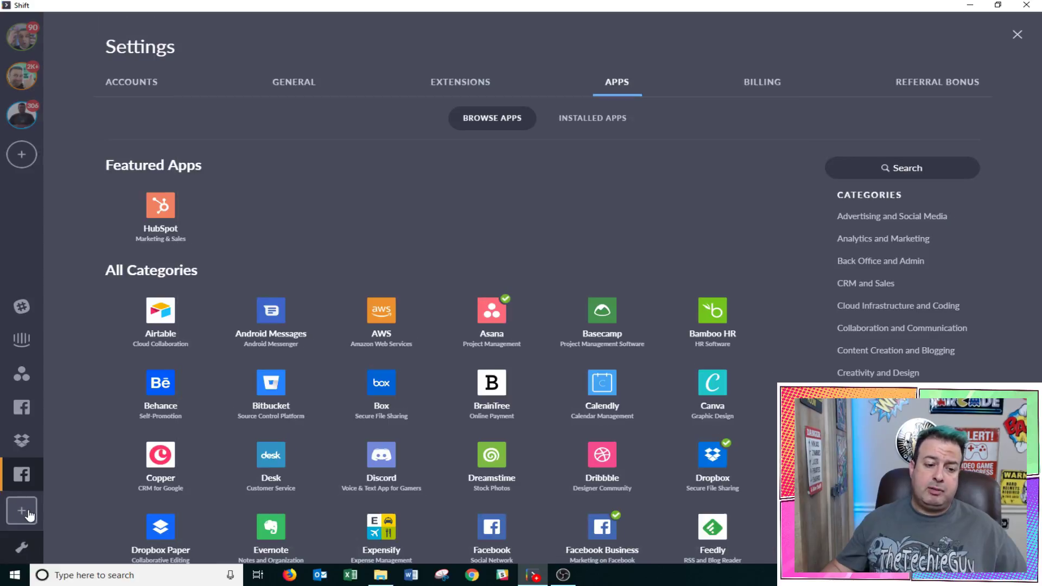
scroll(709, 209, down, 1)
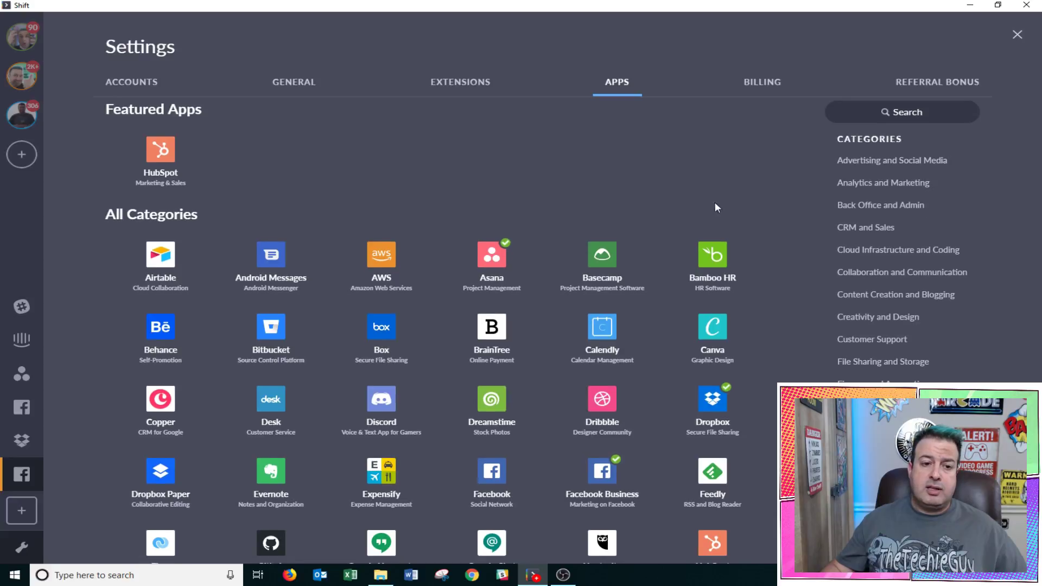
scroll(733, 206, down, 2)
scroll(744, 216, down, 3)
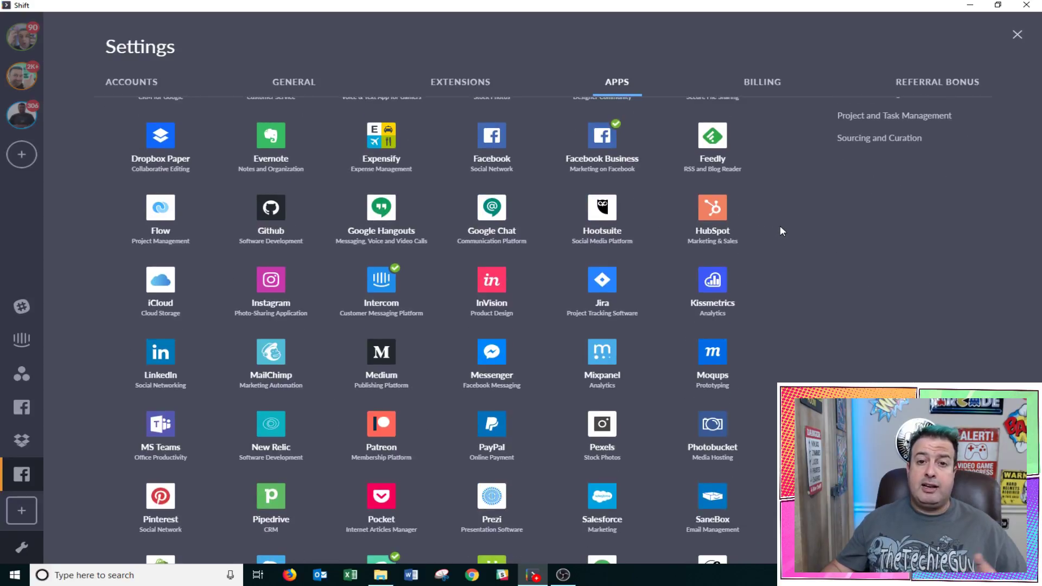
scroll(781, 228, down, 3)
scroll(781, 230, down, 2)
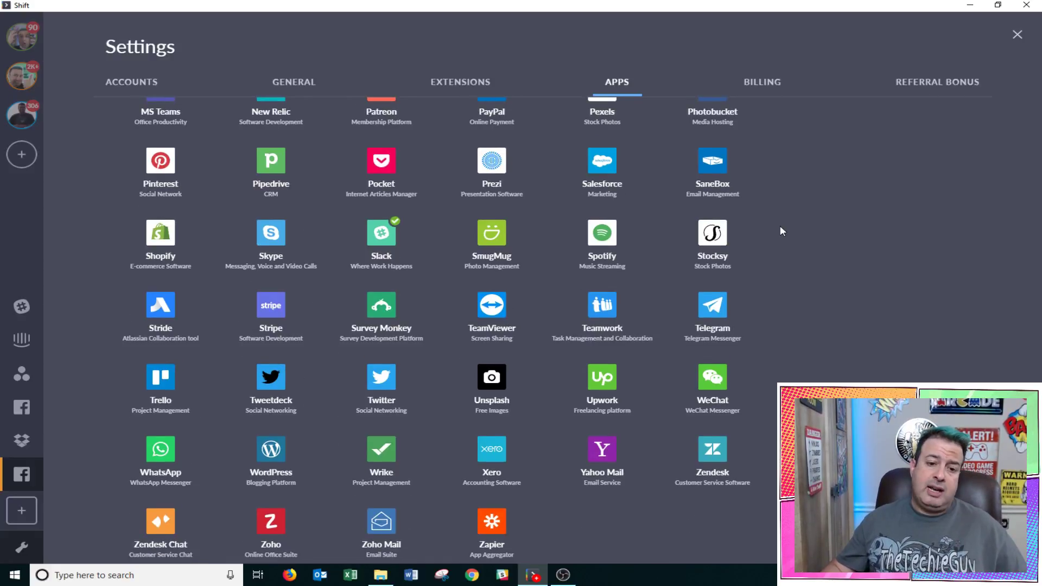
click(707, 324)
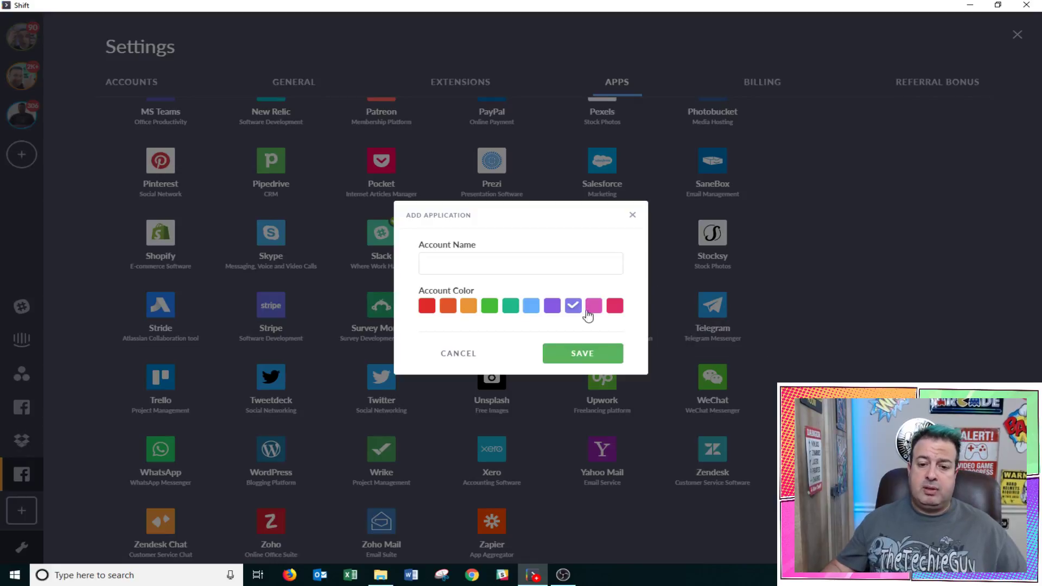
text(telegram)
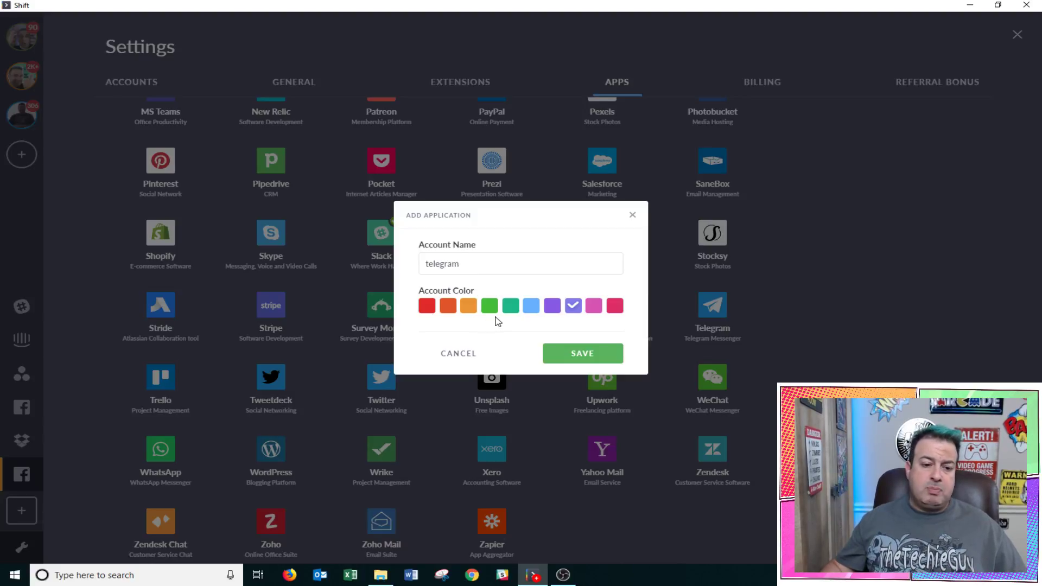
click(469, 306)
click(568, 357)
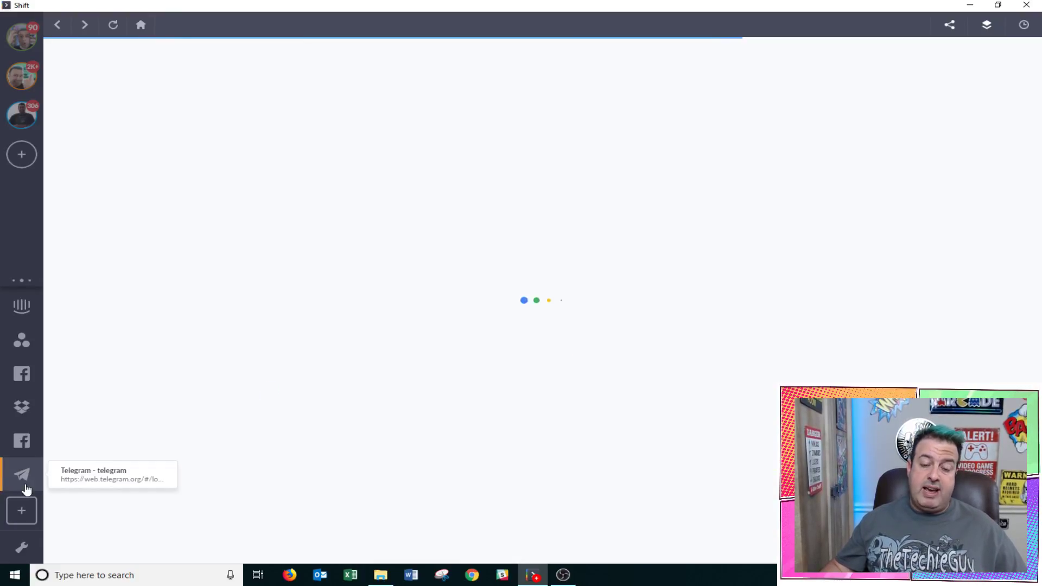
Browse the app catalogue, then show the Extensions list with Boomerang, Grammarly and Lastpass
click(21, 510)
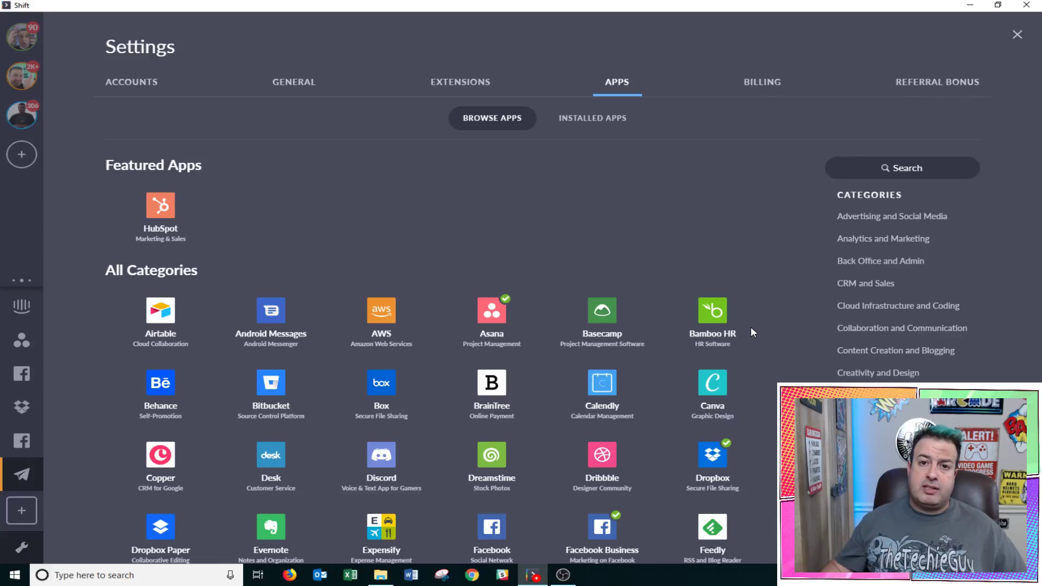
scroll(751, 332, down, 4)
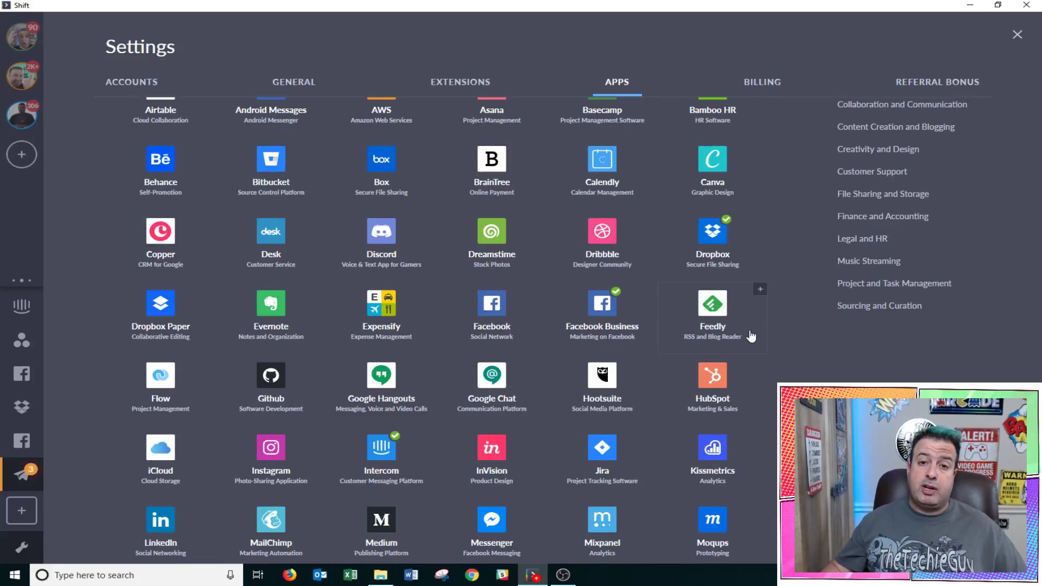
scroll(751, 333, down, 4)
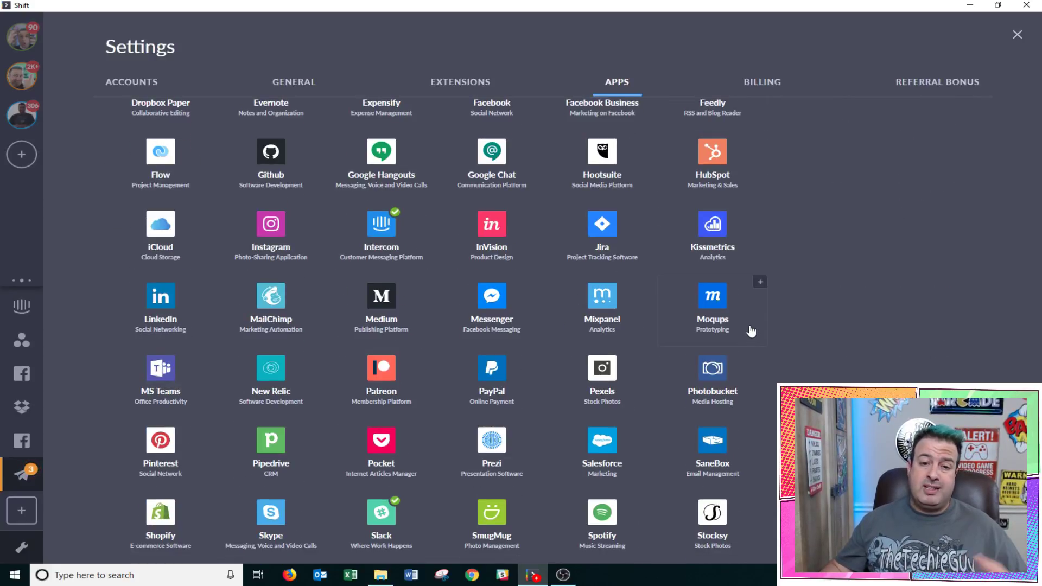
scroll(750, 332, down, 2)
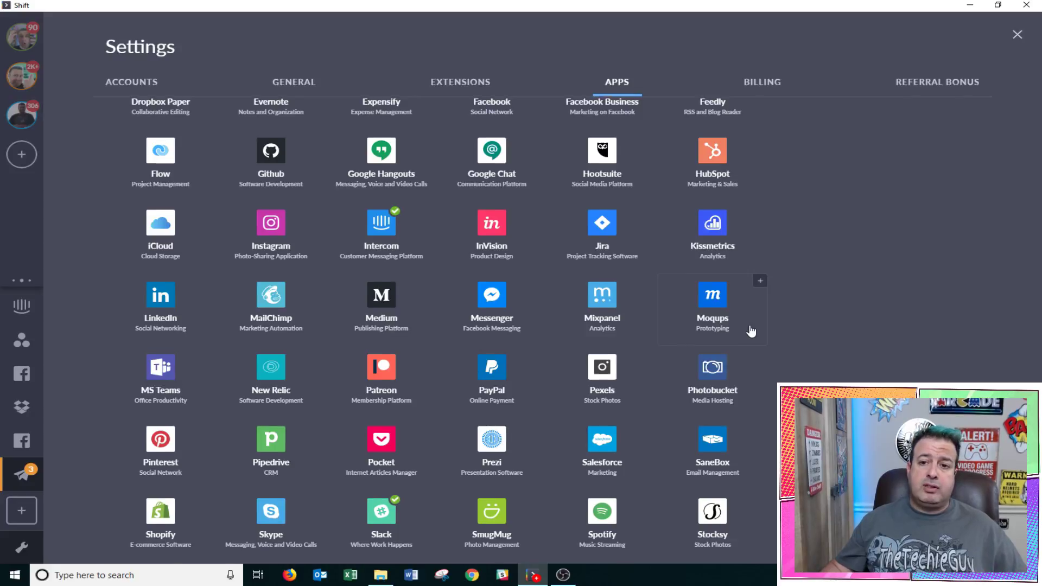
scroll(751, 331, down, 4)
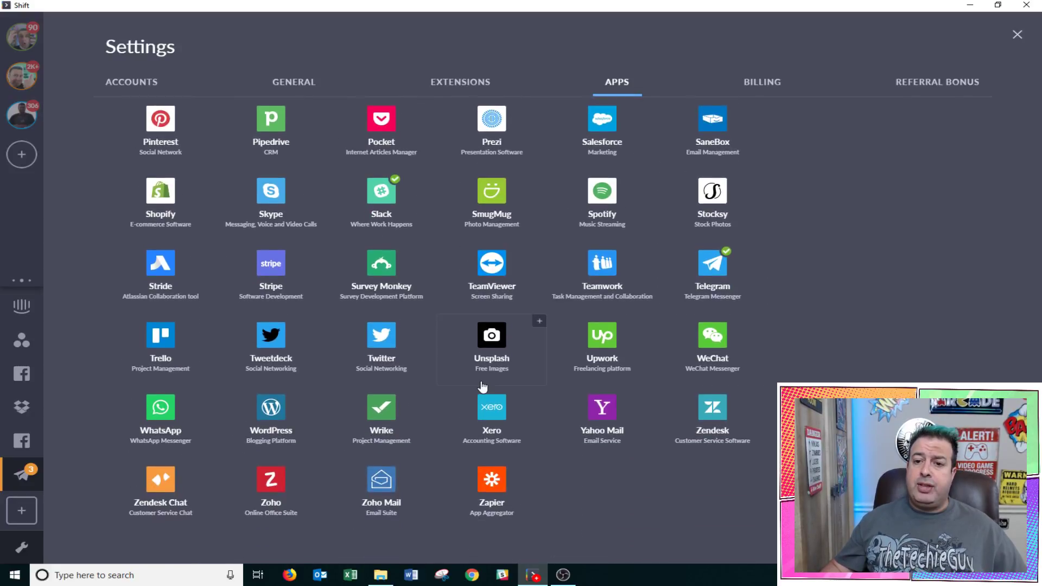
click(439, 87)
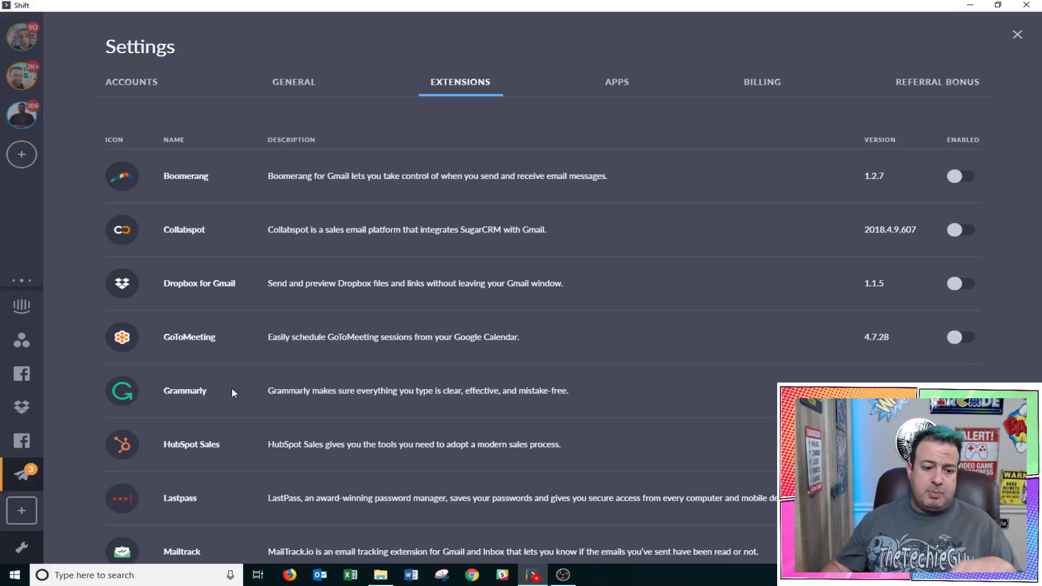
scroll(200, 384, down, 3)
scroll(265, 275, down, 3)
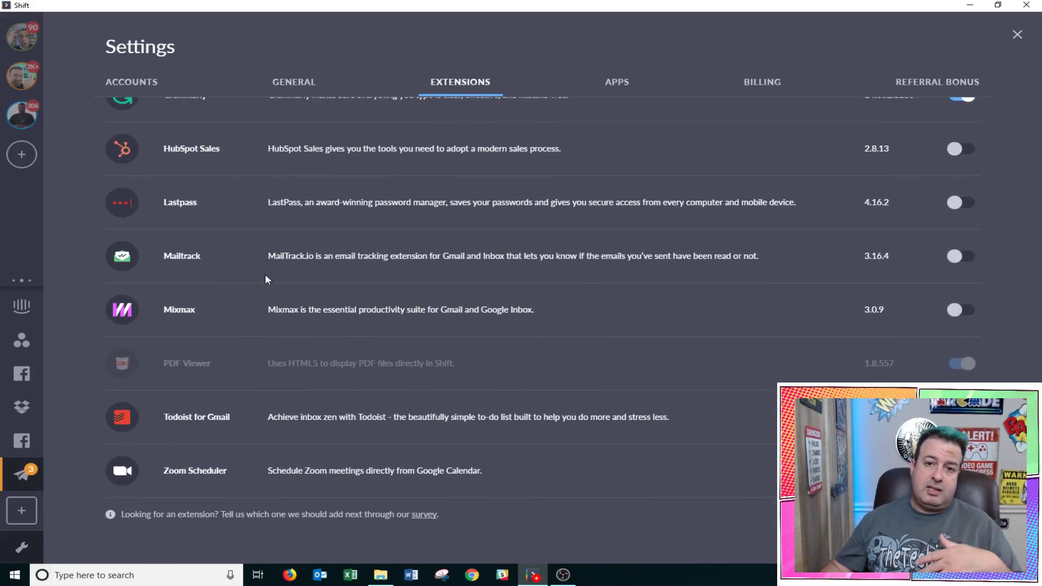